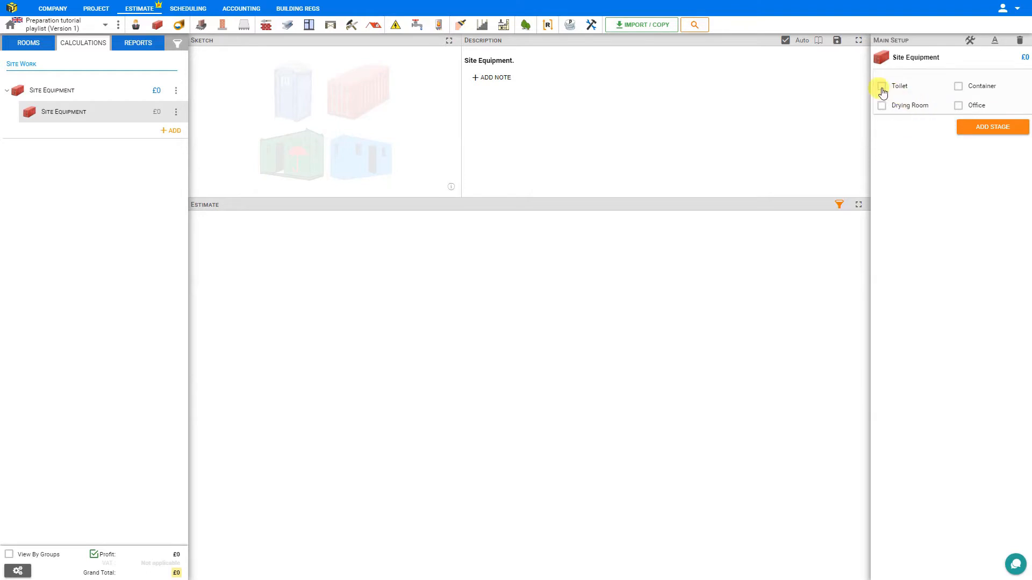
- Add one Portable Toilet 5ft x 4ft to the site equipment, hired for 12 weeks with delivery and collection at £60
left_click(882, 87)
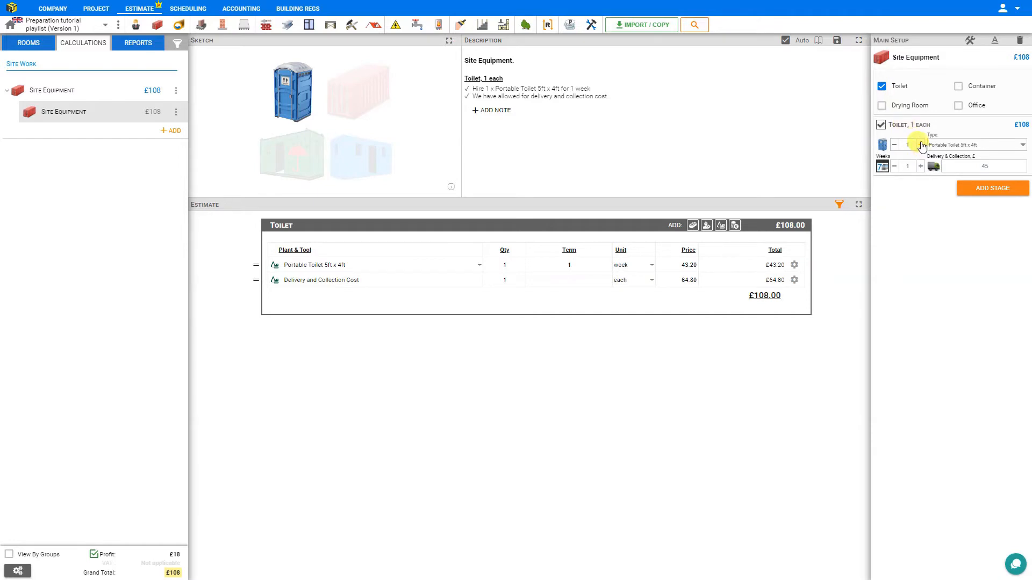
left_click(992, 146)
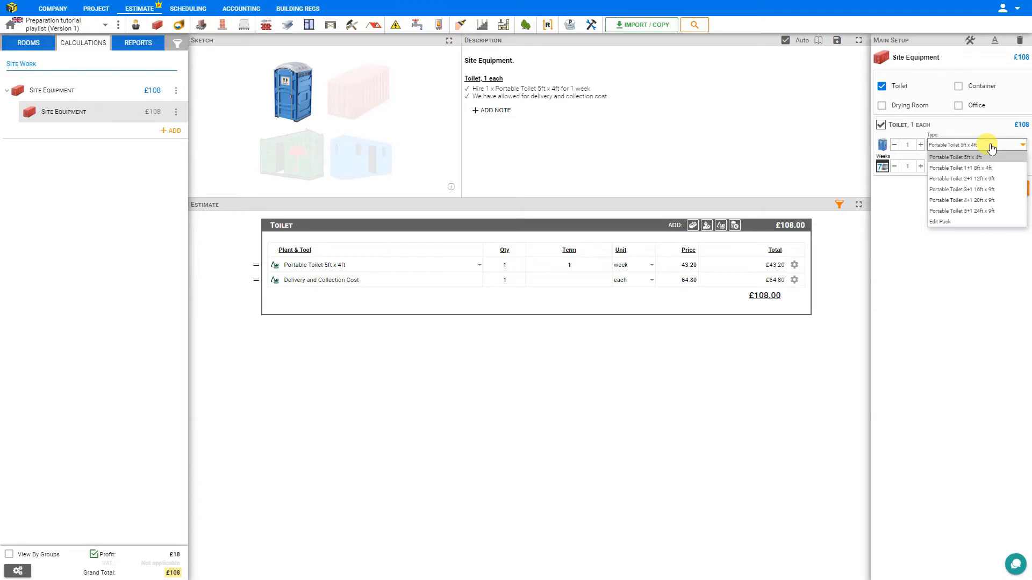
left_click(992, 147)
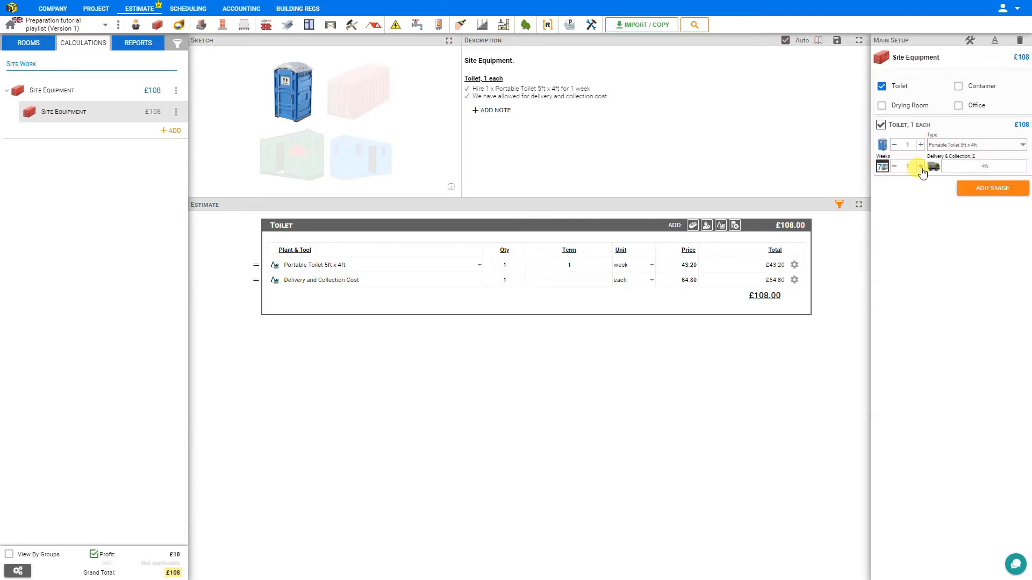
left_click(920, 166)
double_click(903, 166)
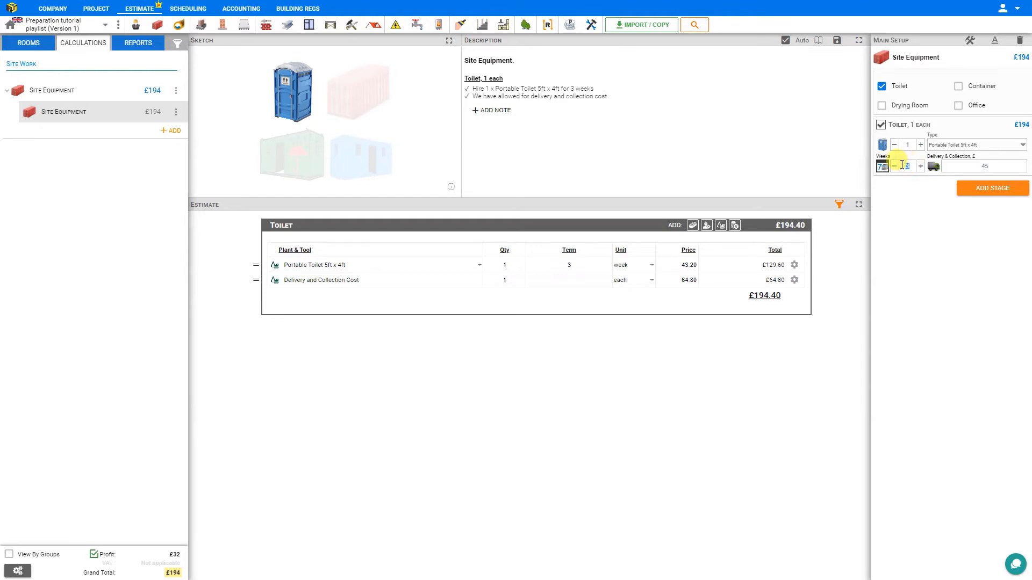
type("12")
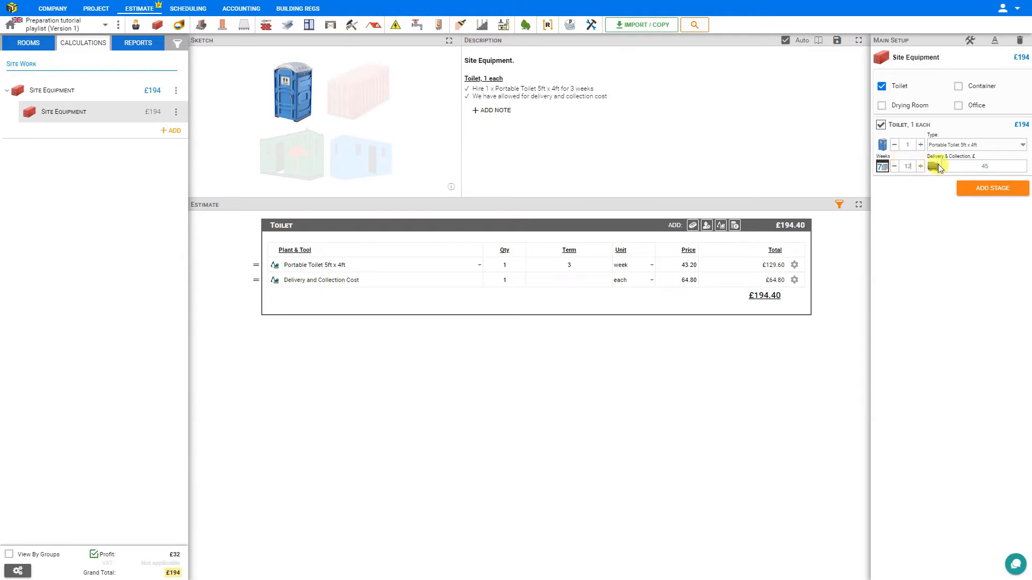
left_click(992, 166)
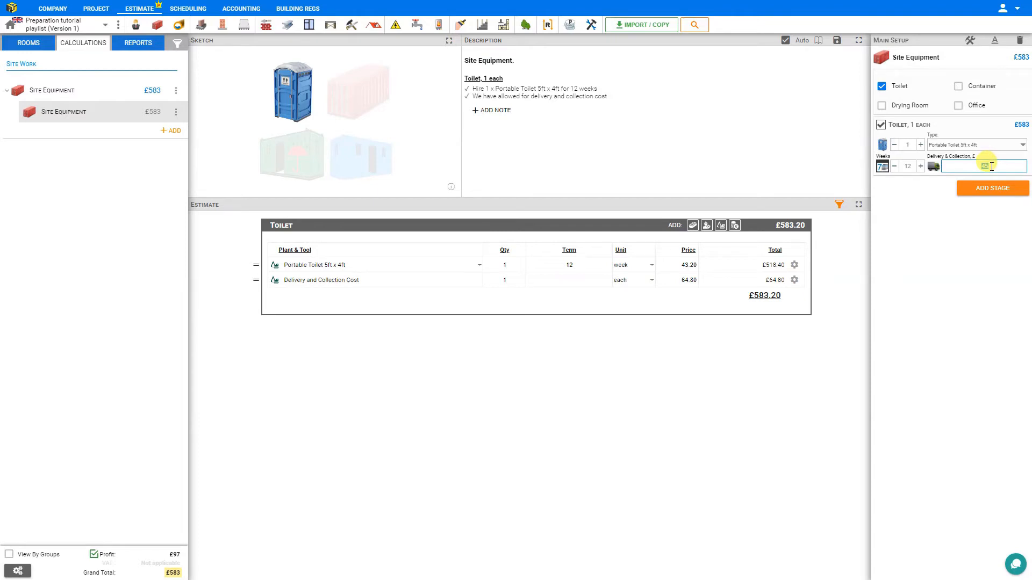
left_click(892, 242)
- Add two containers of type Steel Container 10ft x 8ft to the site equipment
left_click(958, 87)
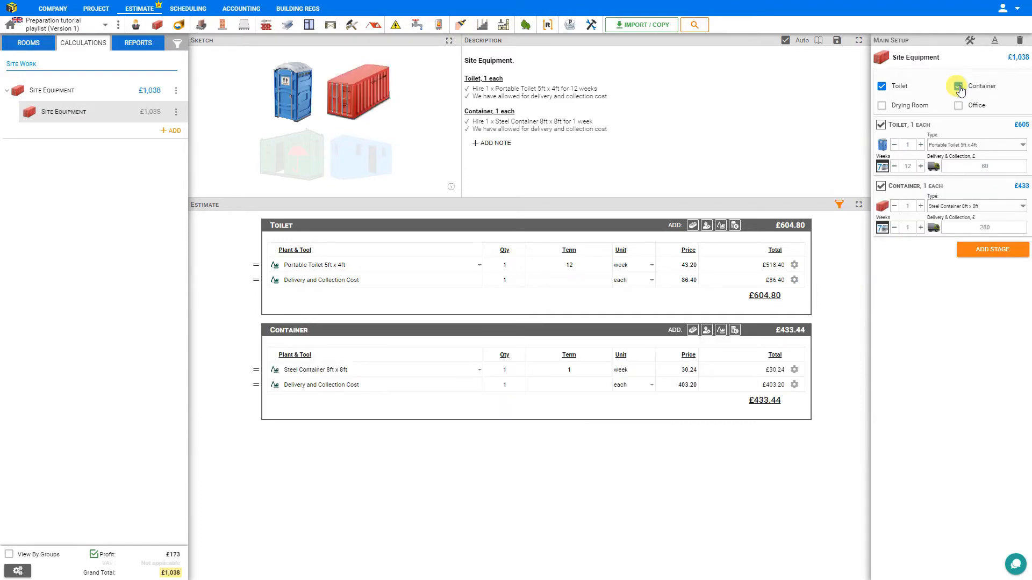
left_click(920, 207)
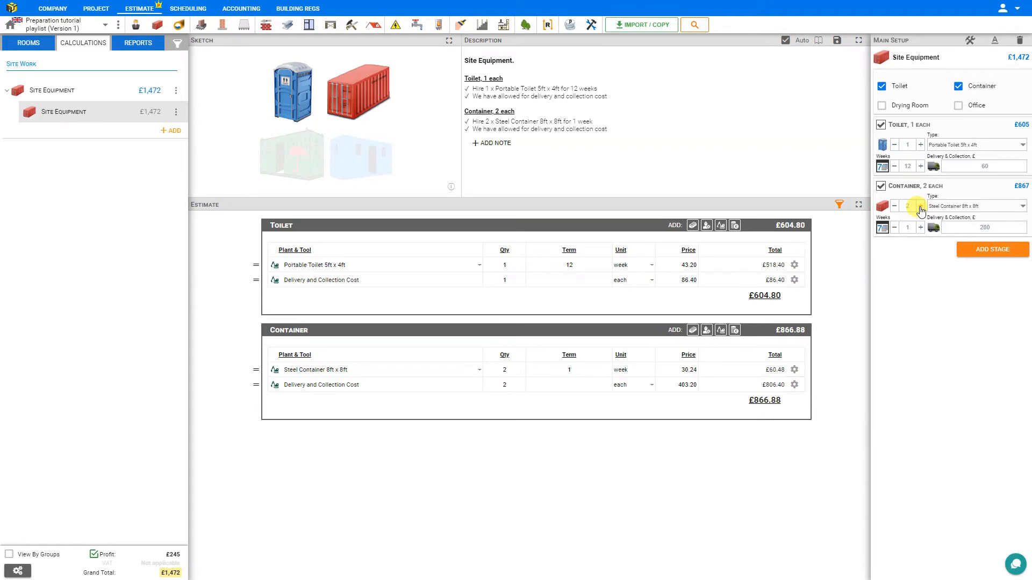
left_click(953, 207)
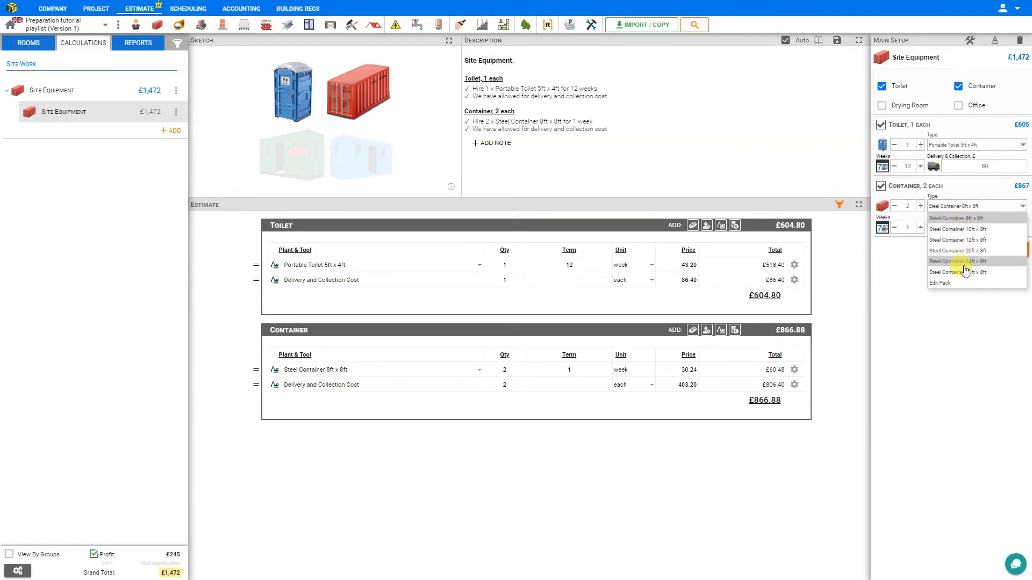
left_click(962, 229)
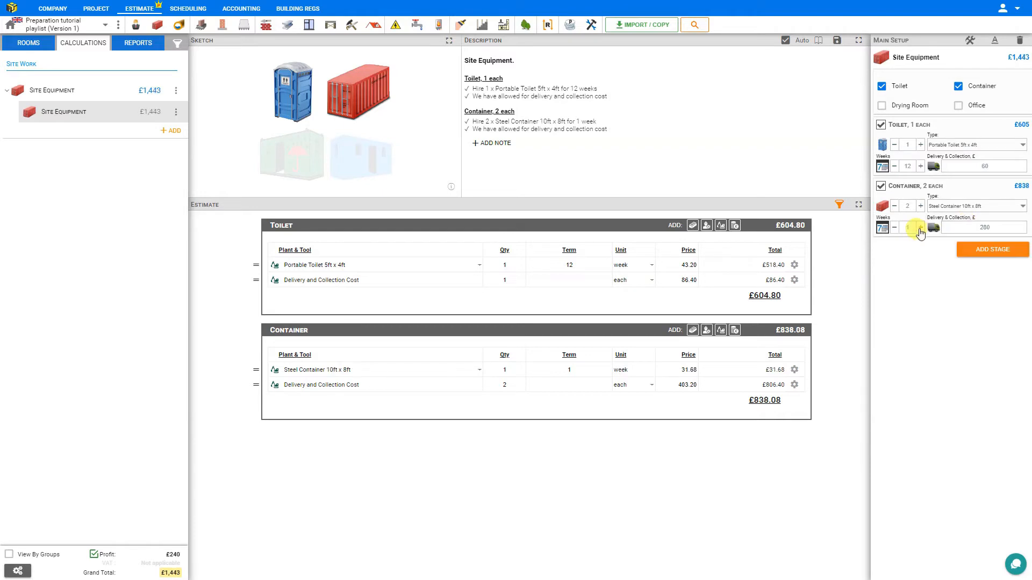
- Set the container hire period to 6 weeks, keeping the default delivery and collection cost
left_click(921, 227)
left_click(921, 227)
left_click(920, 227)
left_click(921, 227)
left_click(920, 228)
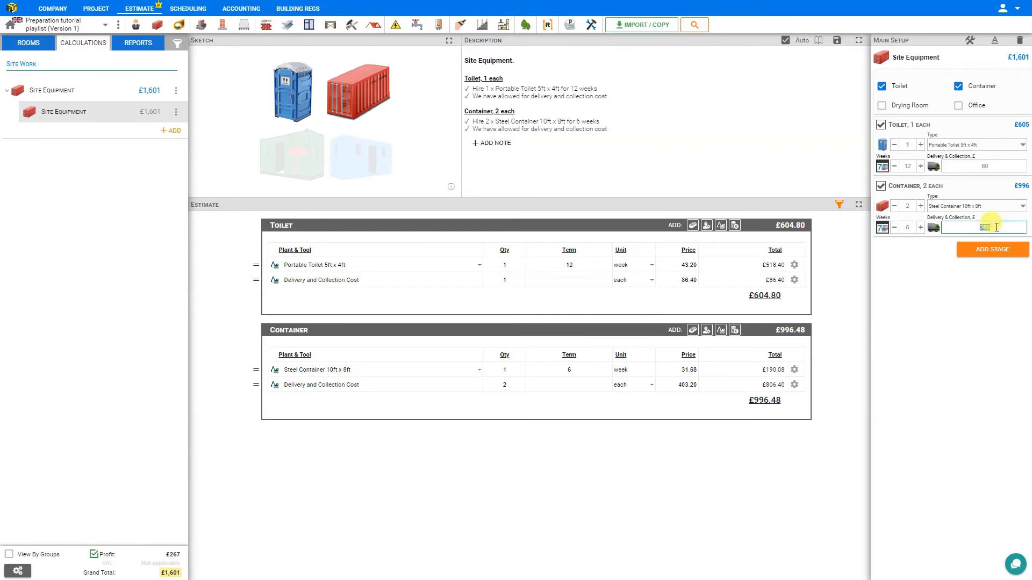
left_click(996, 227)
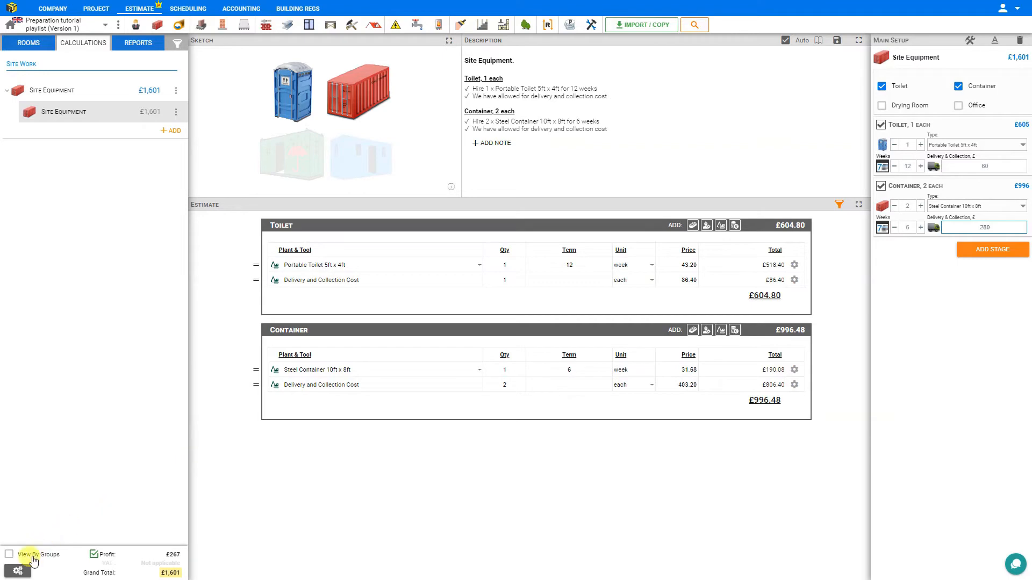
- Mark the project as VAT registered in its VAT and profit settings, switching added profit off and back on to compare prices
left_click(20, 571)
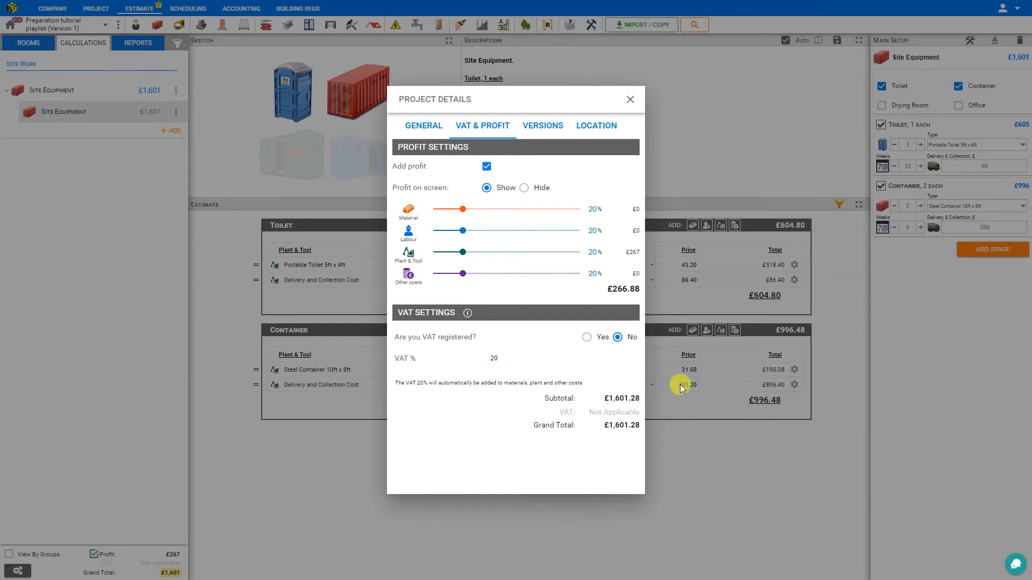
left_click(586, 337)
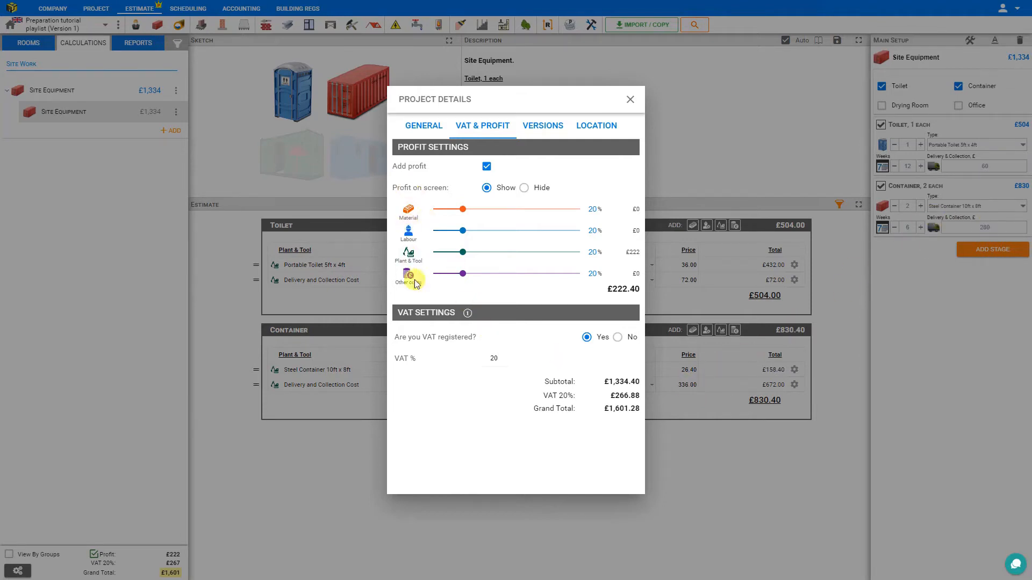
left_click(487, 168)
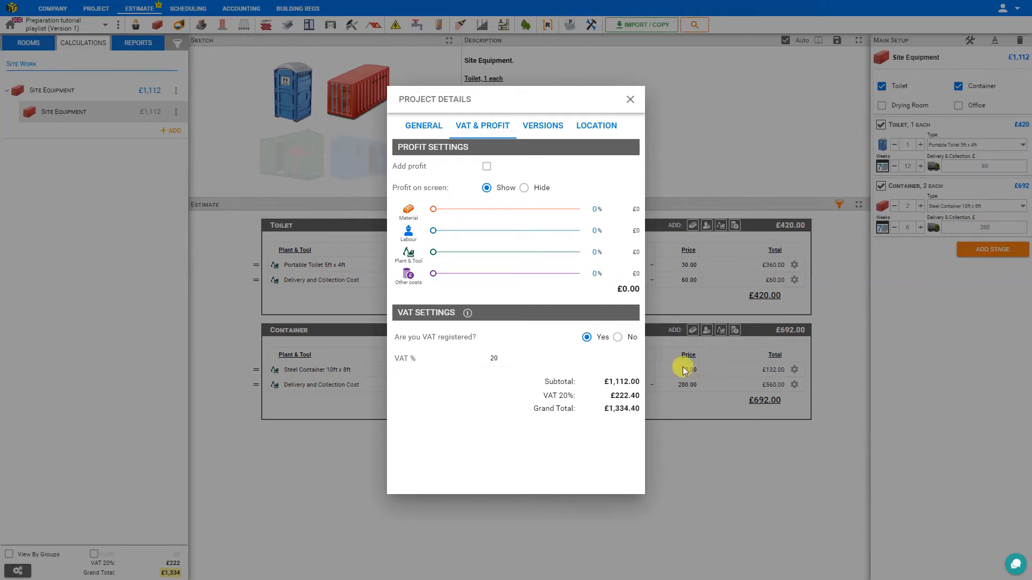
left_click(486, 167)
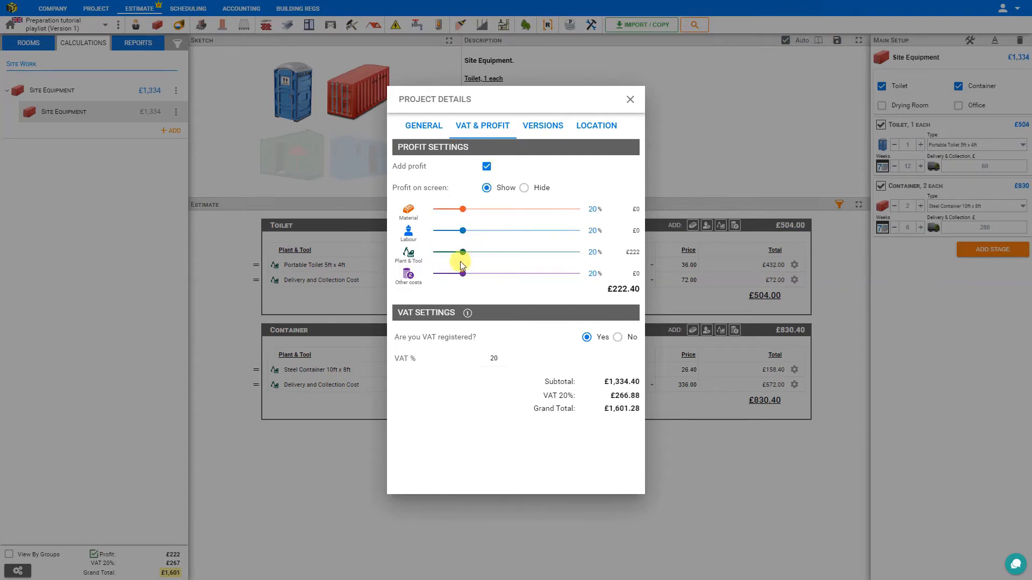
mouse_move(464, 256)
left_mouse_down()
mouse_move(517, 256)
mouse_move(462, 253)
left_mouse_up()
left_click(630, 101)
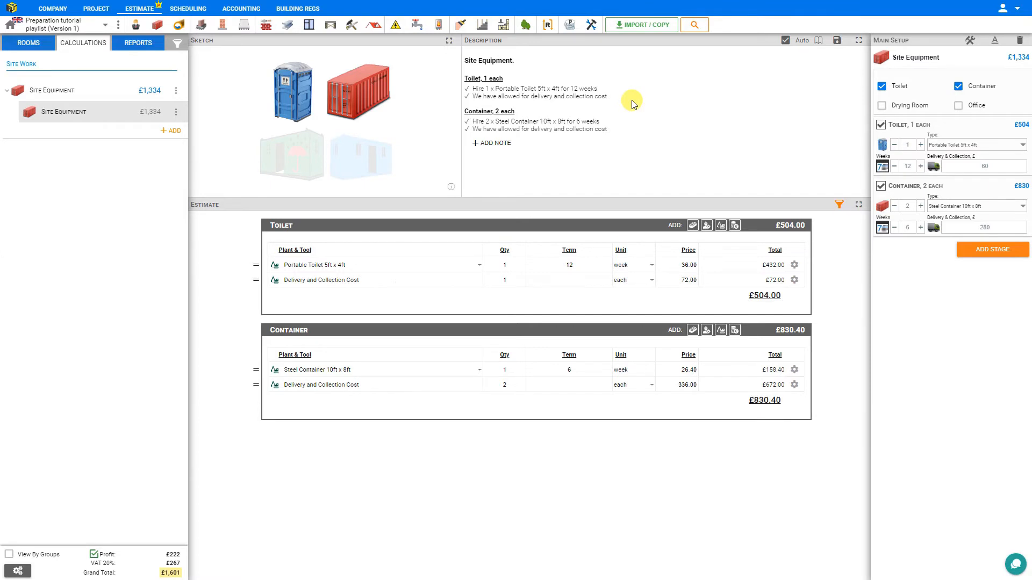
- Add one drying room of type Steel Drying Rooms 8ft x 8ft to the site equipment
left_click(882, 106)
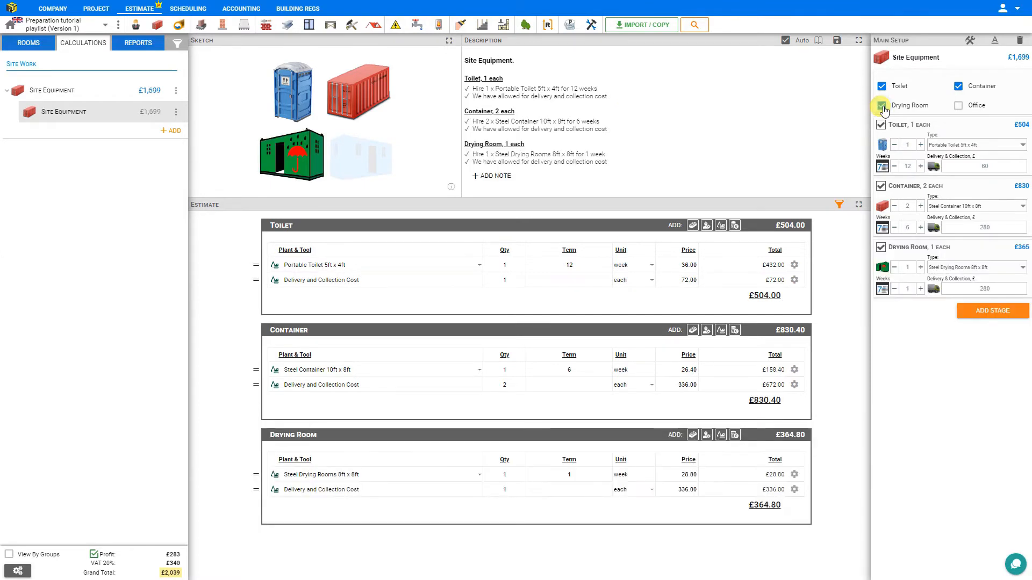
left_click(921, 268)
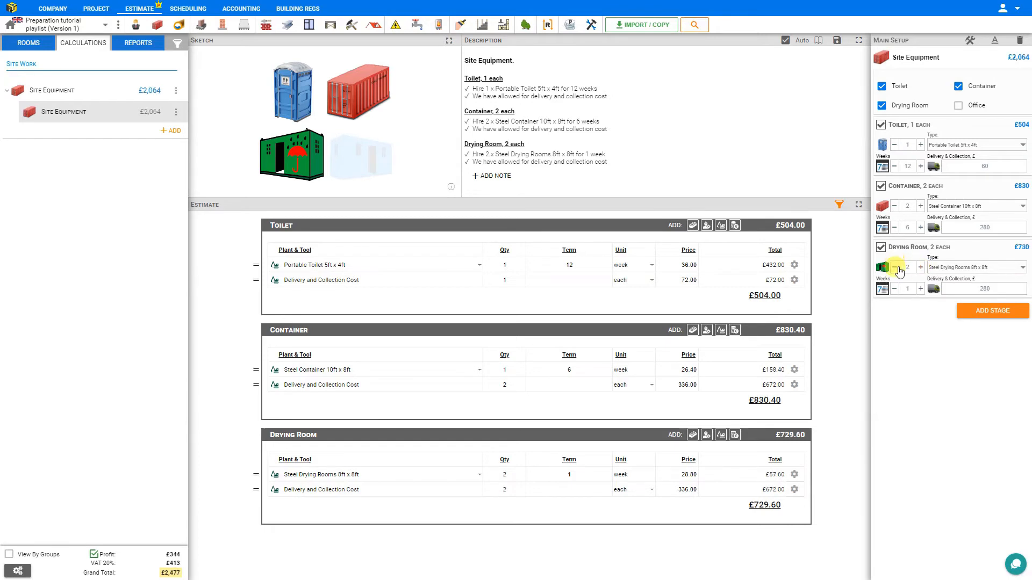
left_click(895, 269)
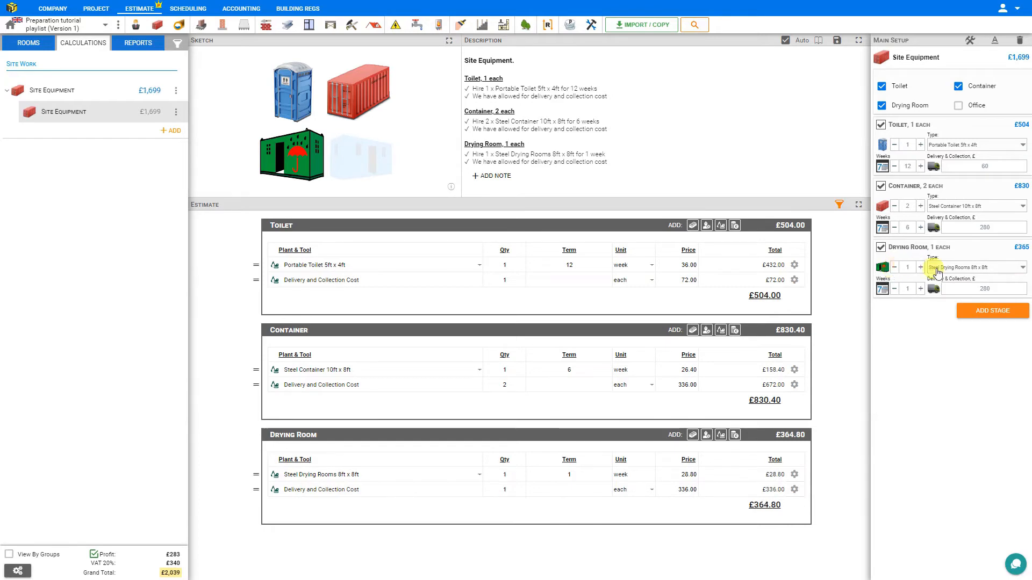
left_click(989, 268)
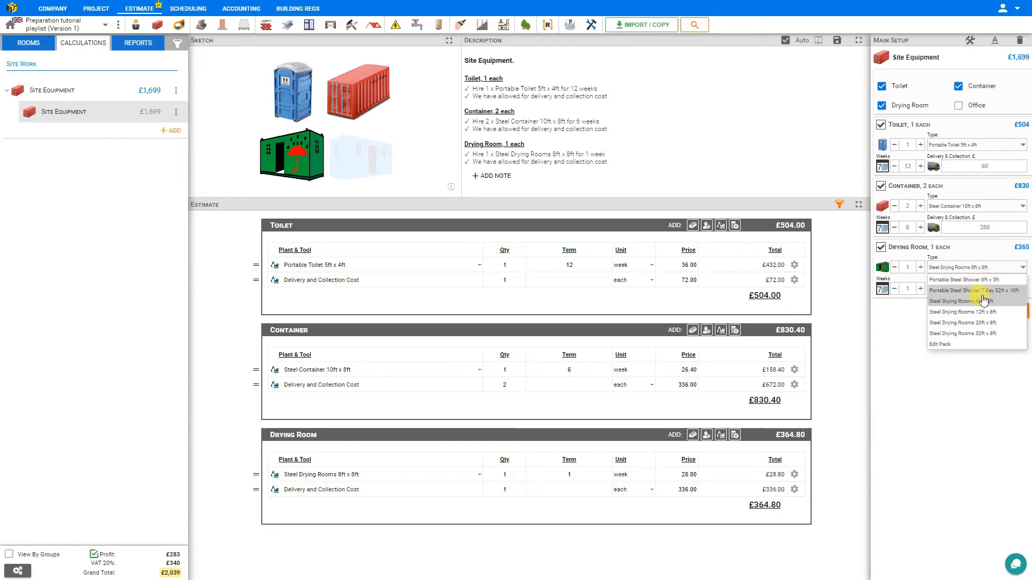
left_click(981, 301)
- Set the drying room hire period to 6 weeks, keeping the default delivery and collection cost
left_click(921, 289)
left_click(920, 289)
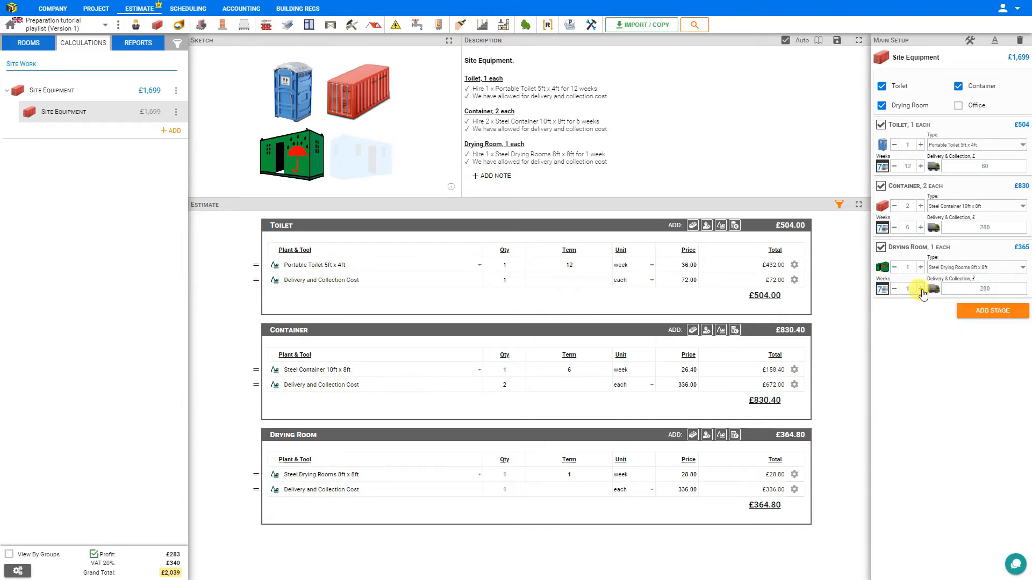
left_click(921, 289)
left_click(920, 289)
left_click(921, 289)
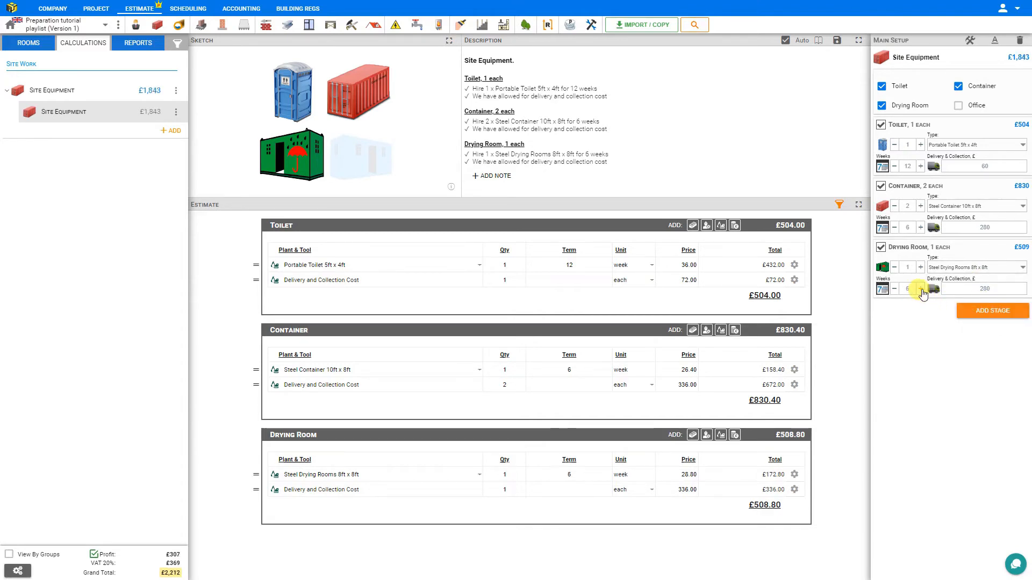
left_click(994, 289)
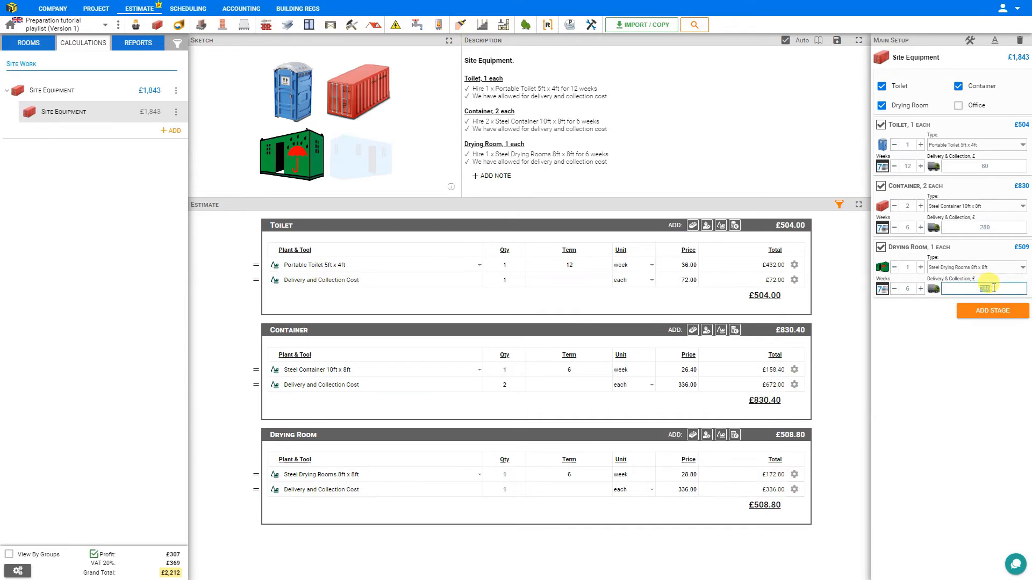
- Add one office of type Portable Office 16ft x 8ft to the site equipment
left_click(958, 107)
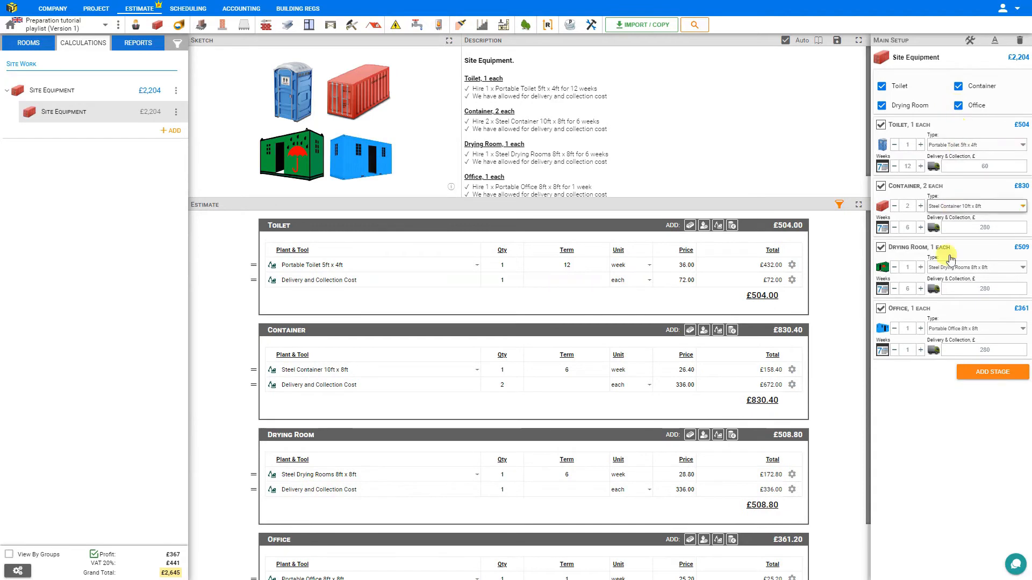
left_click(921, 329)
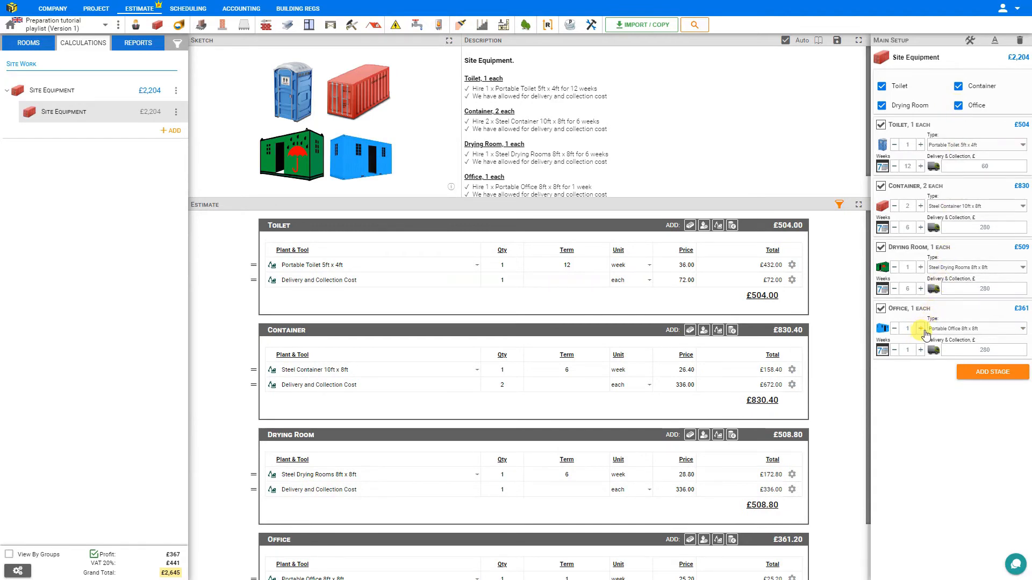
left_click(894, 329)
left_click(984, 330)
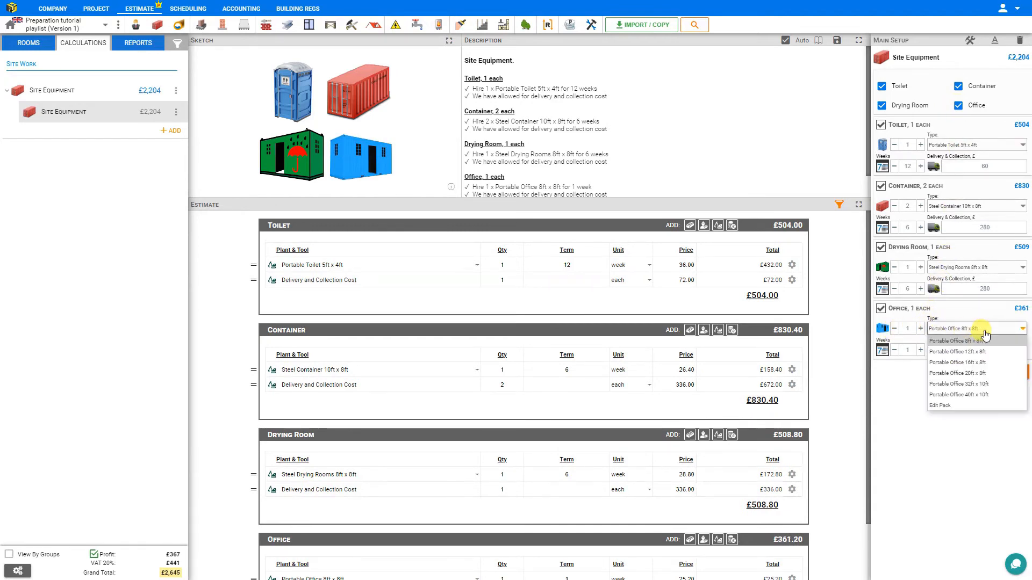
left_click(982, 363)
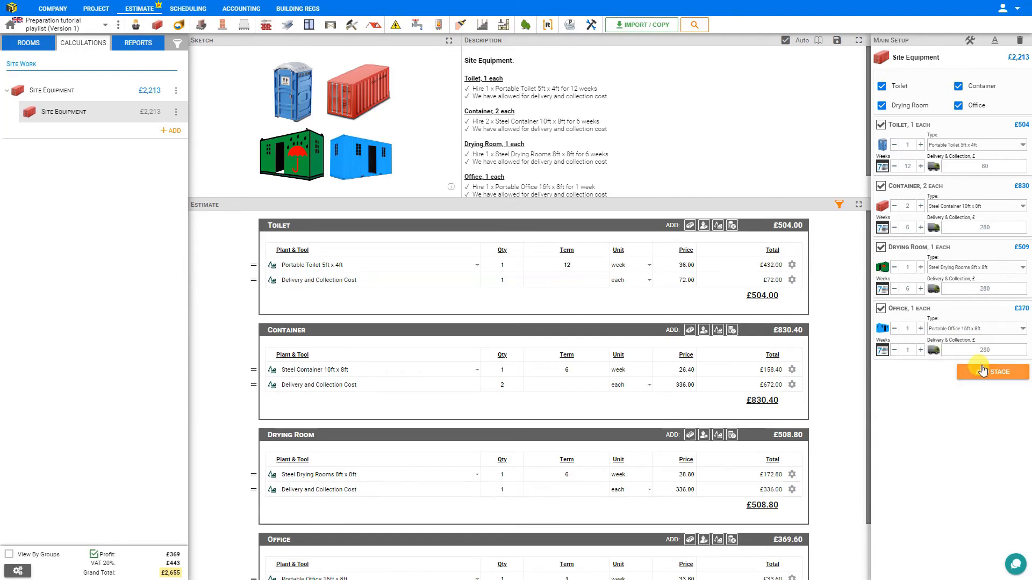
- Set the office hire period to 6 weeks, keeping the default delivery and collection cost
left_click(921, 350)
left_click(920, 350)
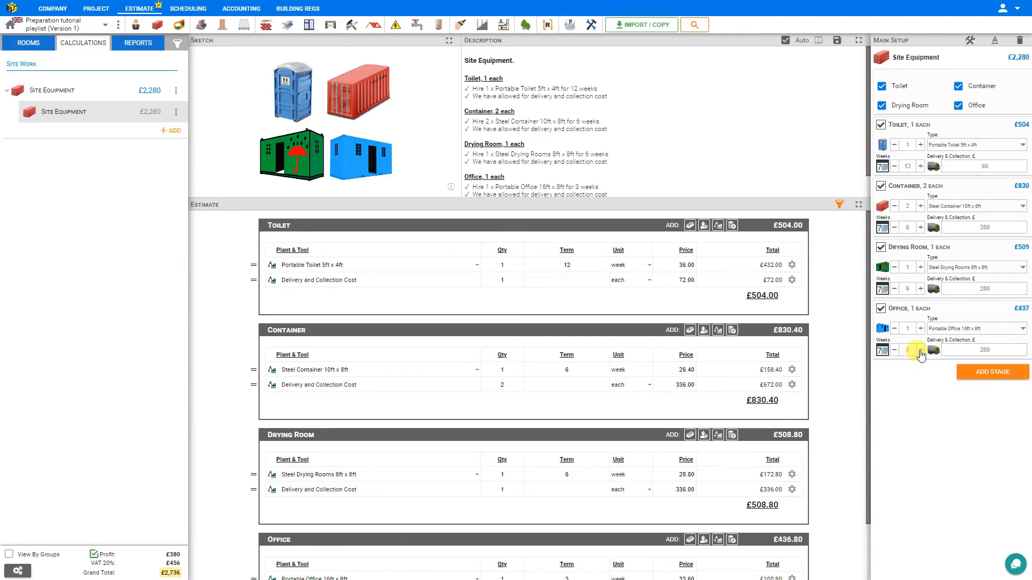
left_click(920, 350)
left_click(920, 350)
left_click(920, 350)
left_click(996, 350)
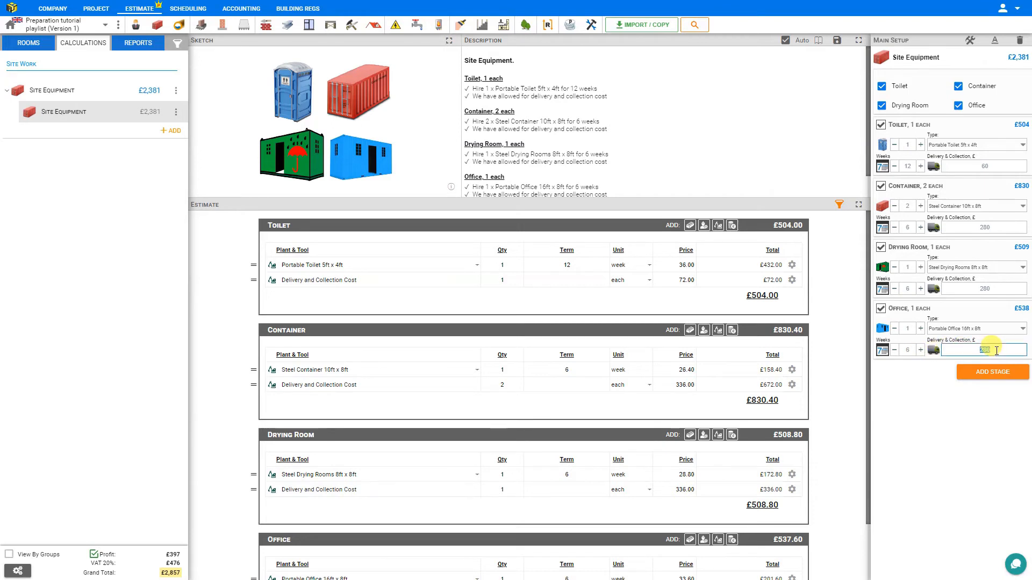
left_click(838, 352)
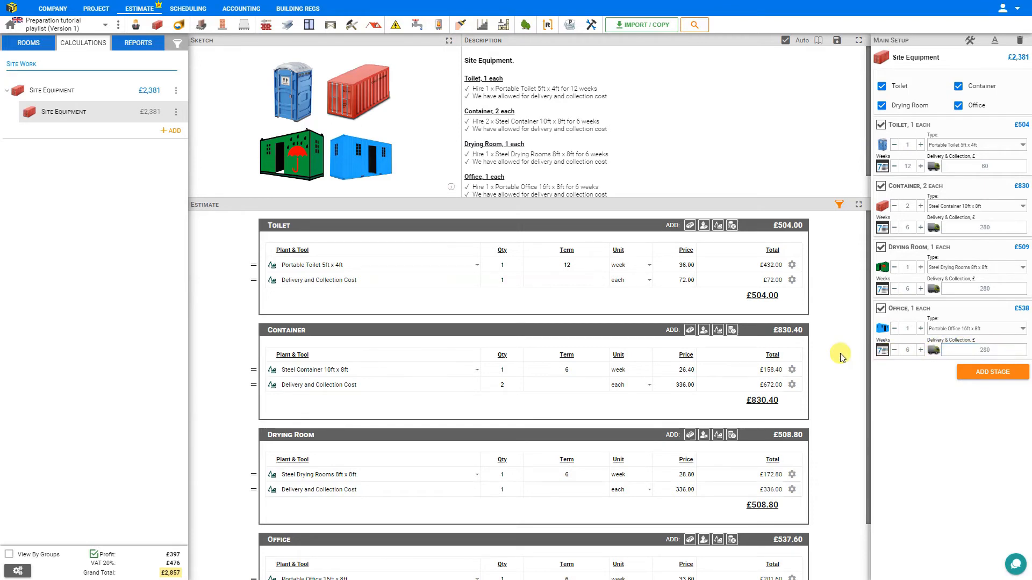
- Switch off the drying room stage, and remove the drying room from the site equipment
scroll(840, 355, "down", 1)
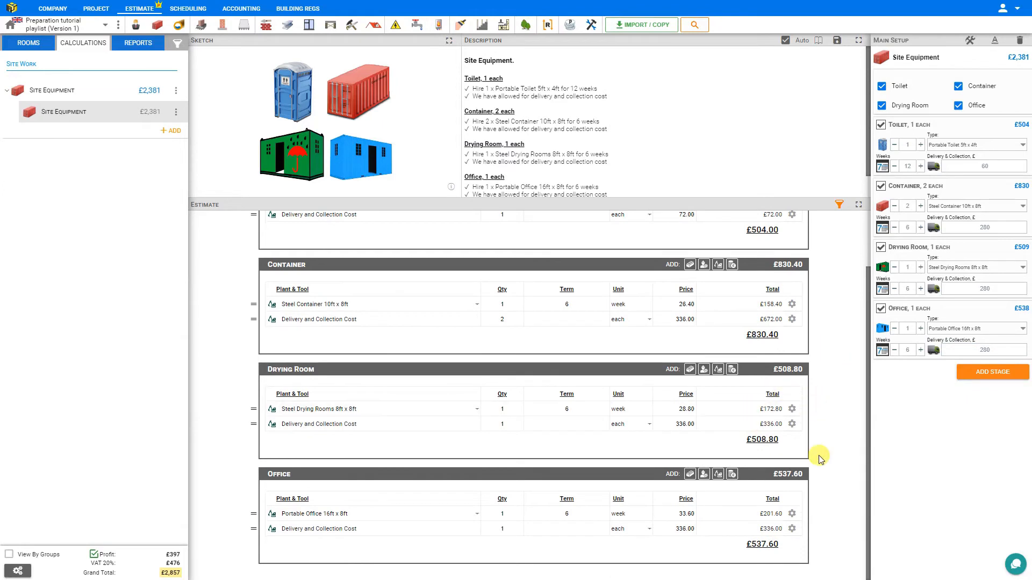
scroll(821, 459, "up", 1)
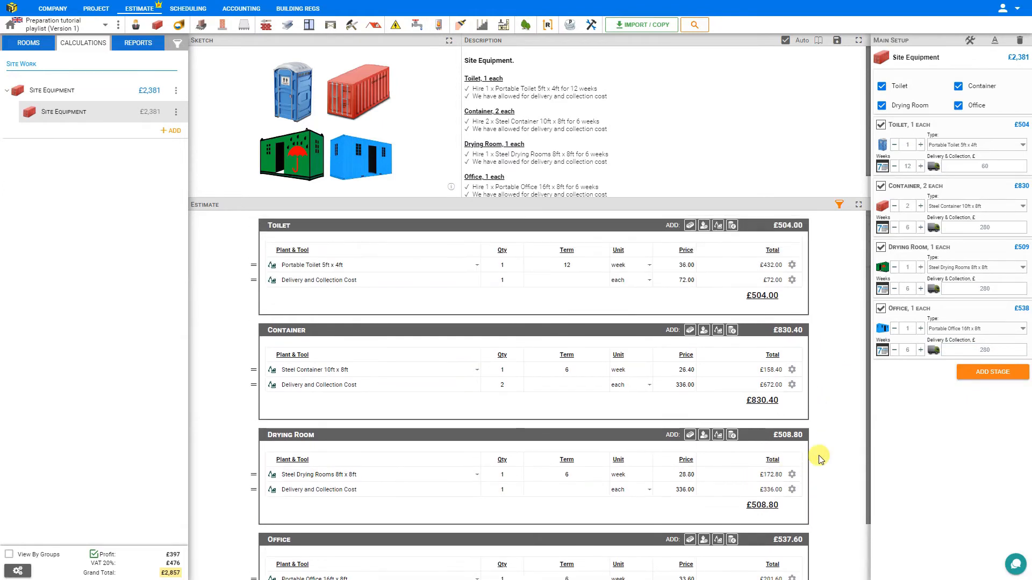
left_click(880, 248)
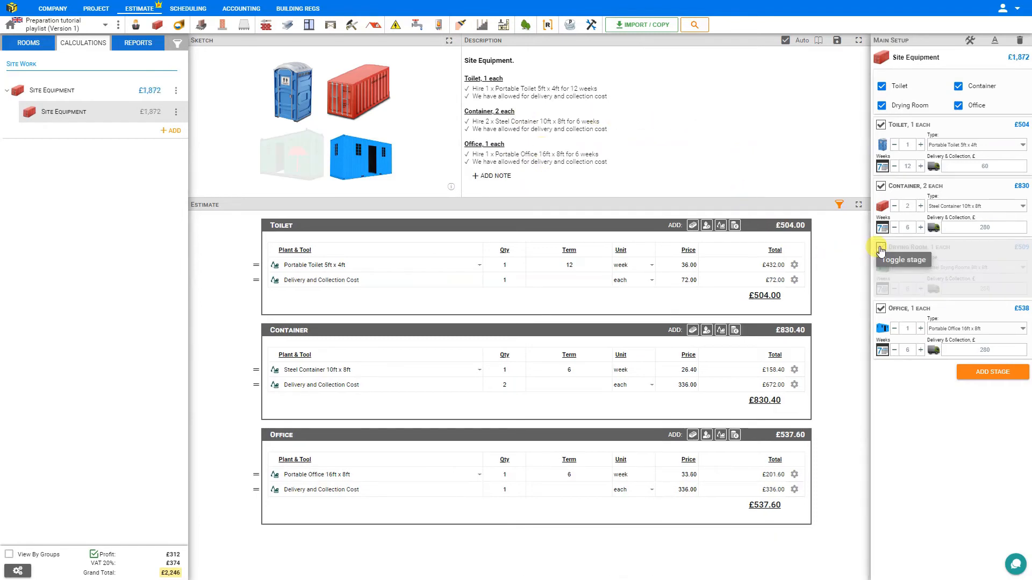
left_click(881, 106)
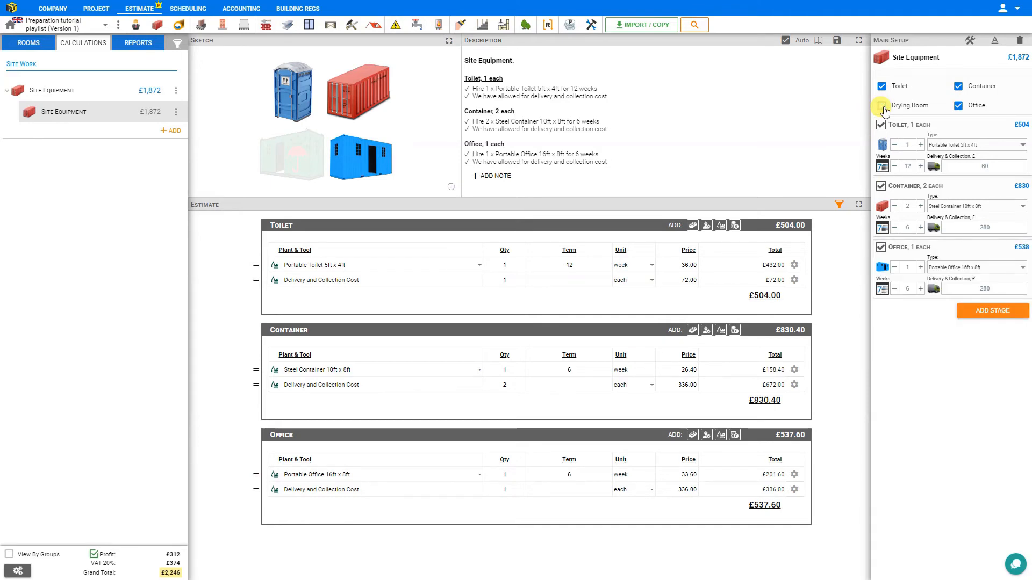
- Add the drying room back to the site equipment and switch its stage on again
left_click(882, 106)
left_click(881, 249)
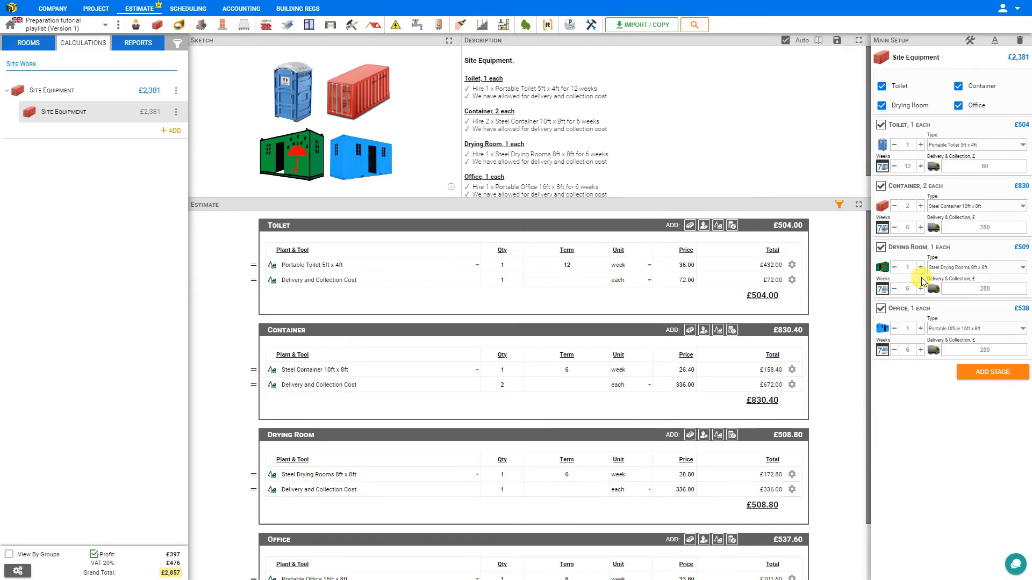
- Rename the site equipment calculation as "Site Equipment for London"
left_click(951, 57)
type("for London")
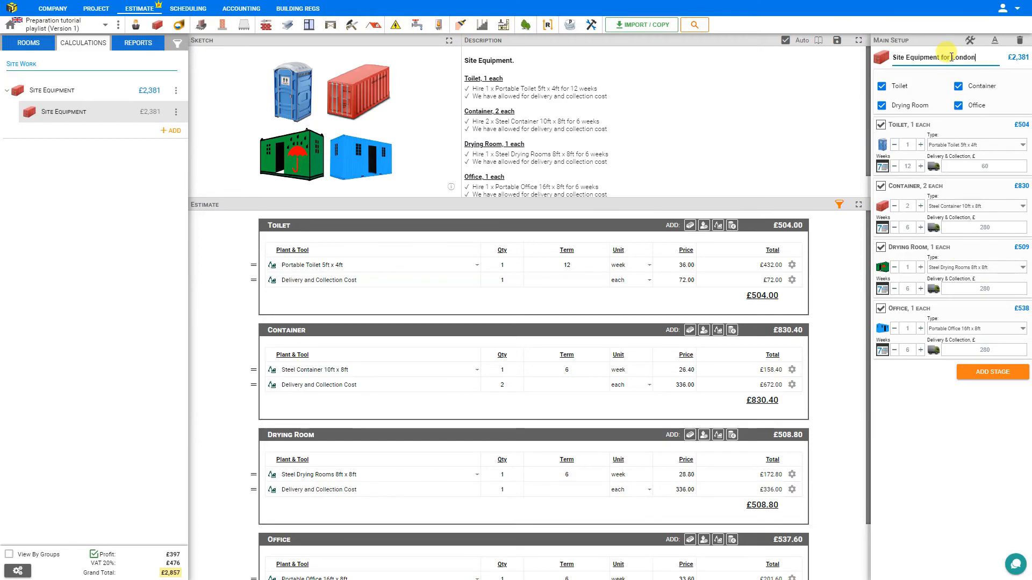
key("Return")
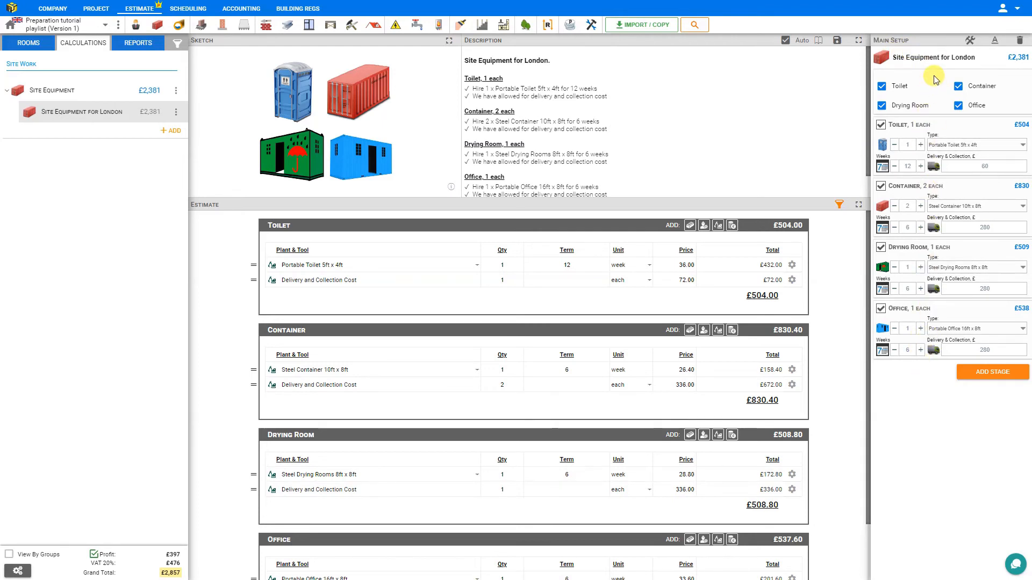
- Duplicate the Site Equipment for London calculation and rename the copy as "Site Equipment for Colchester"
left_click(176, 113)
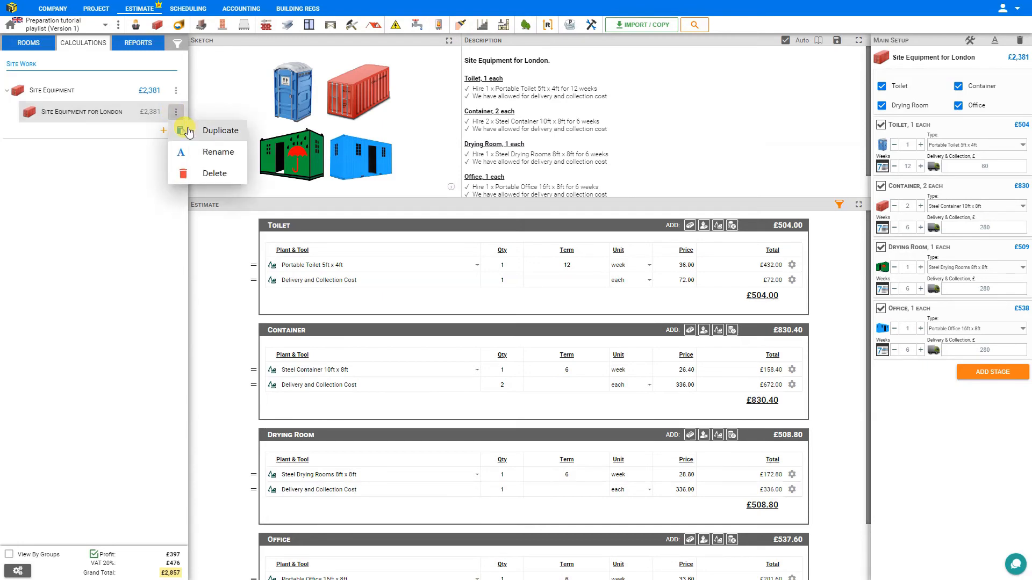
left_click(207, 131)
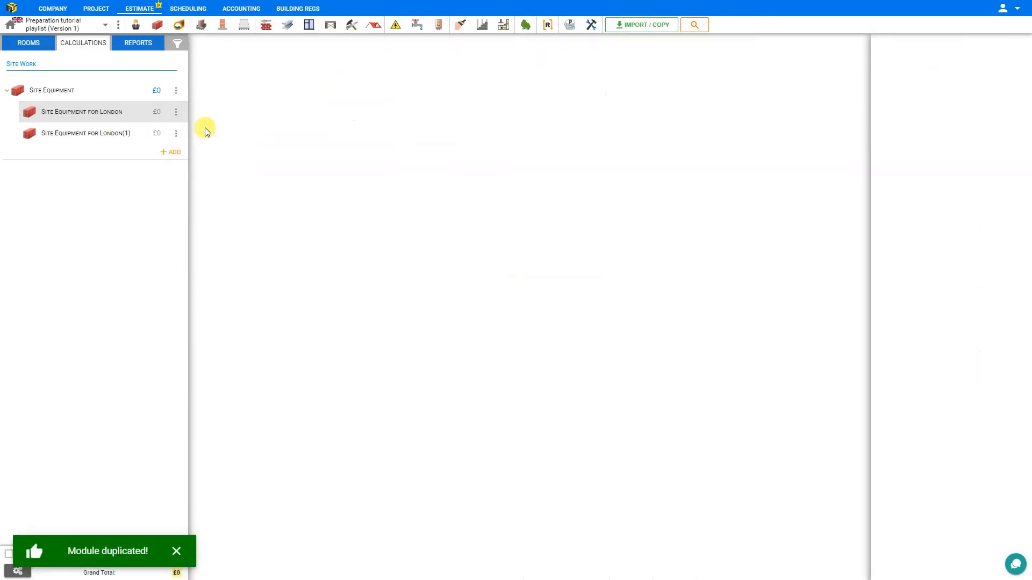
left_click(90, 135)
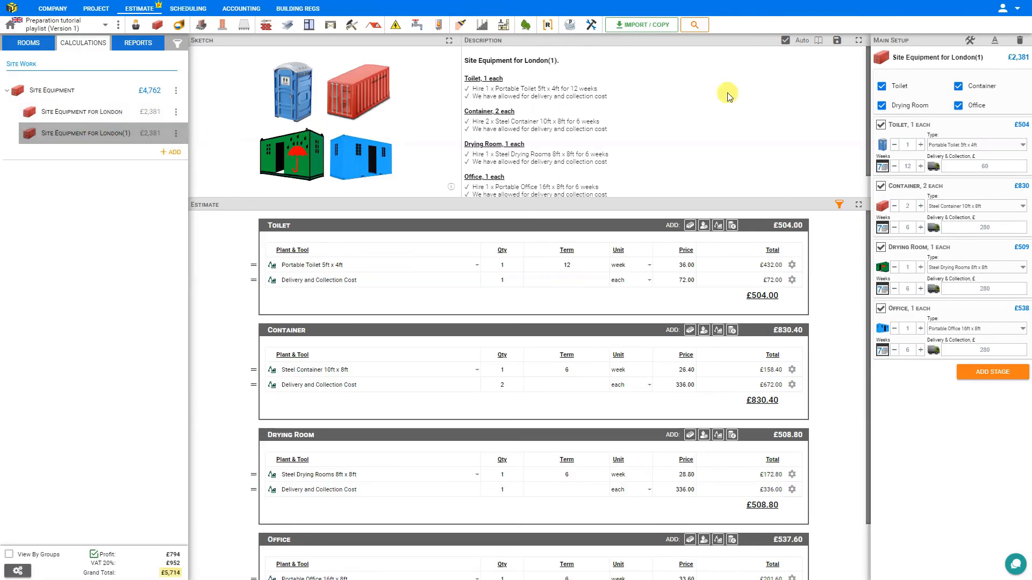
left_click(986, 59)
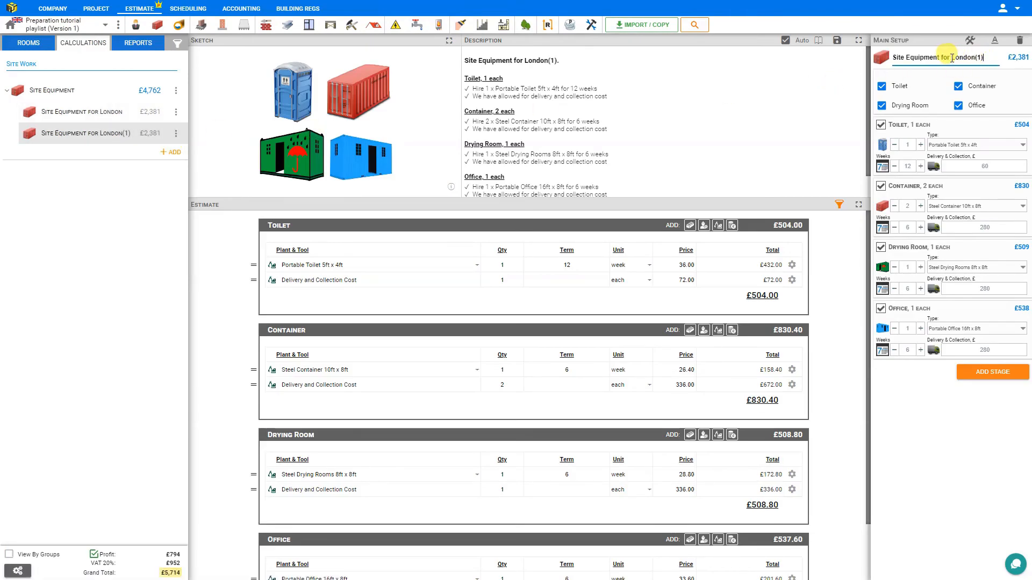
left_click(952, 57, "shift")
type("Colchester")
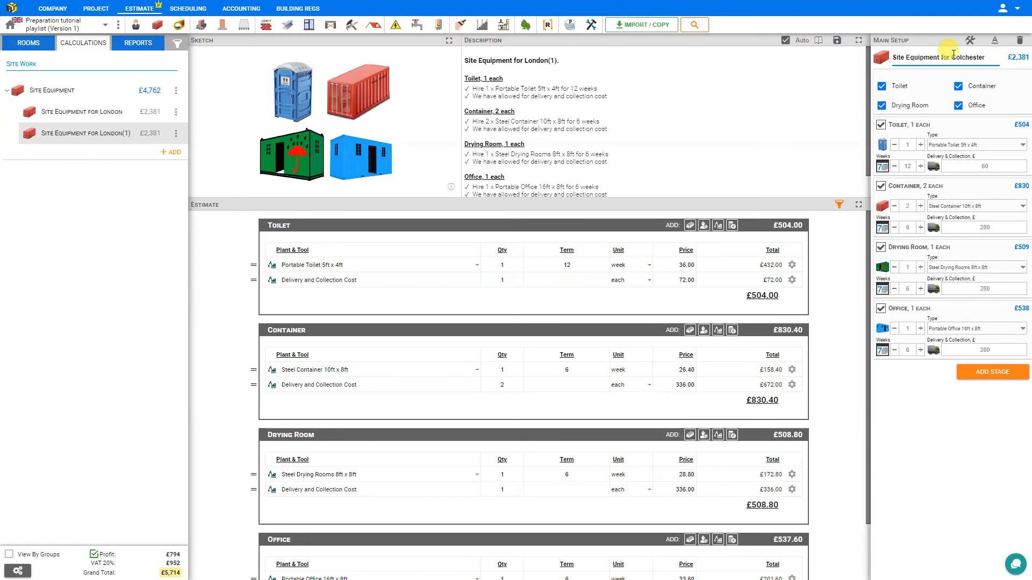
key("Return")
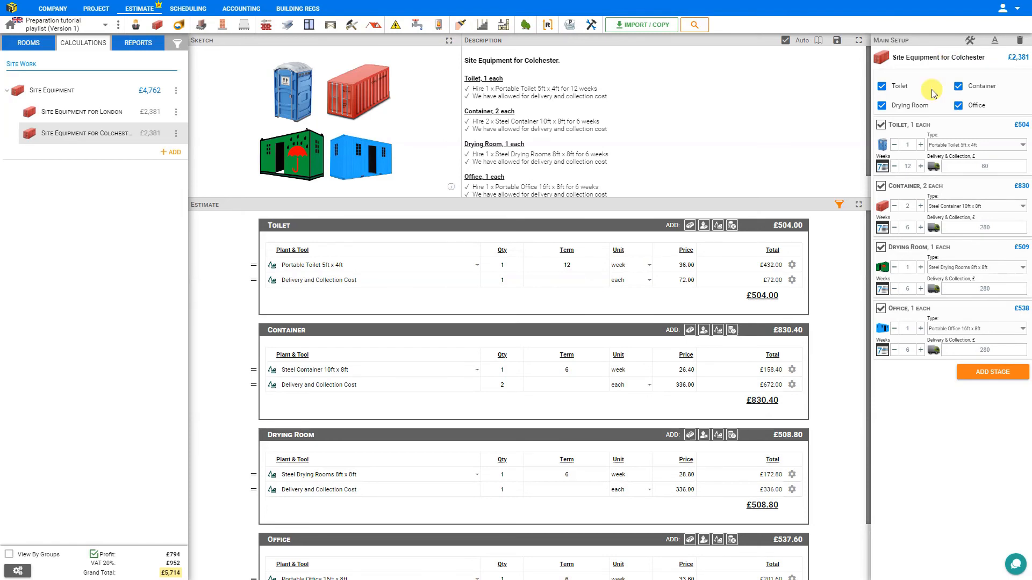
- Switch off the office and drying room stages for Colchester, and set the container quantity to 4
left_click(881, 309)
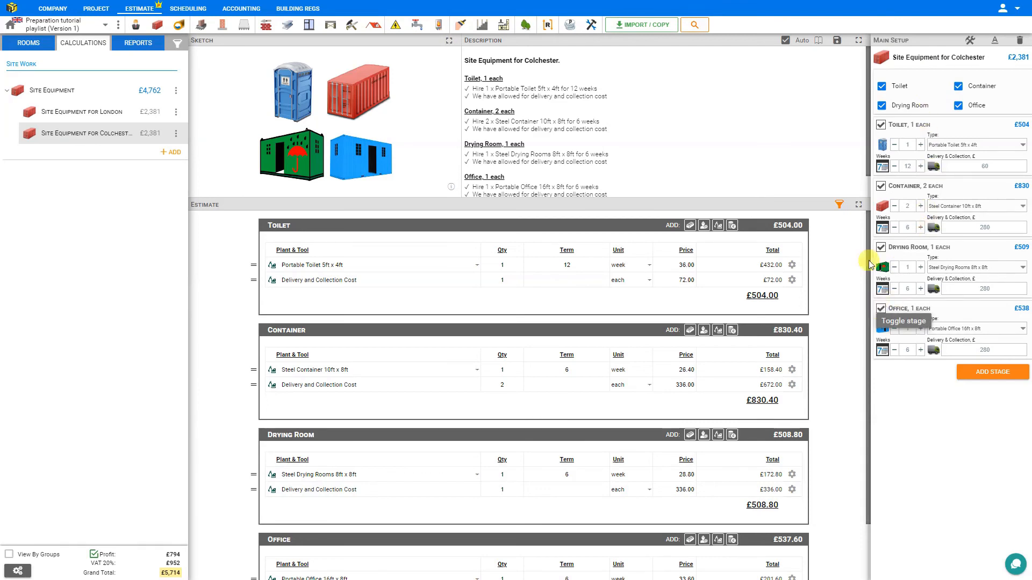
left_click(880, 248)
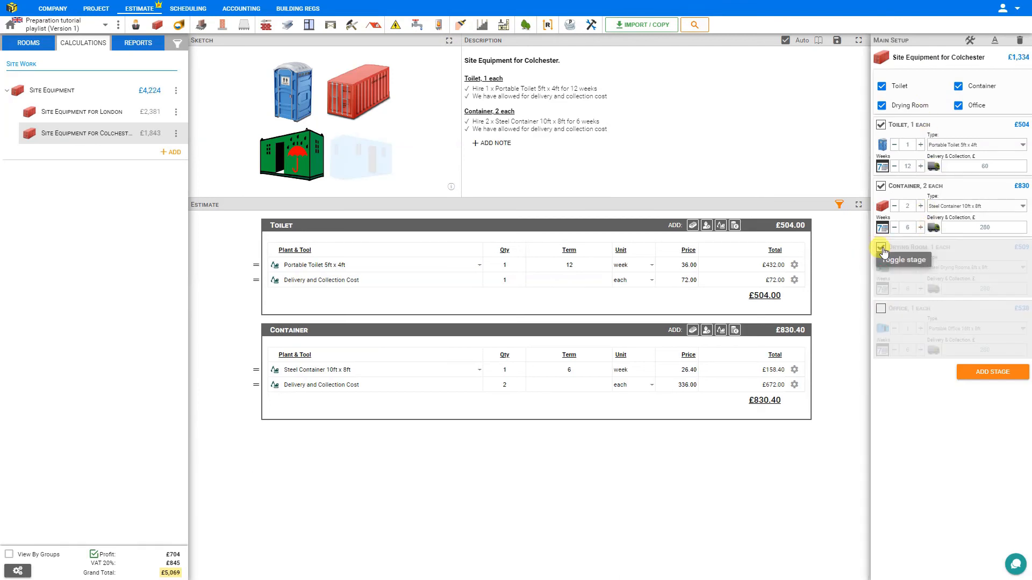
left_click(881, 187)
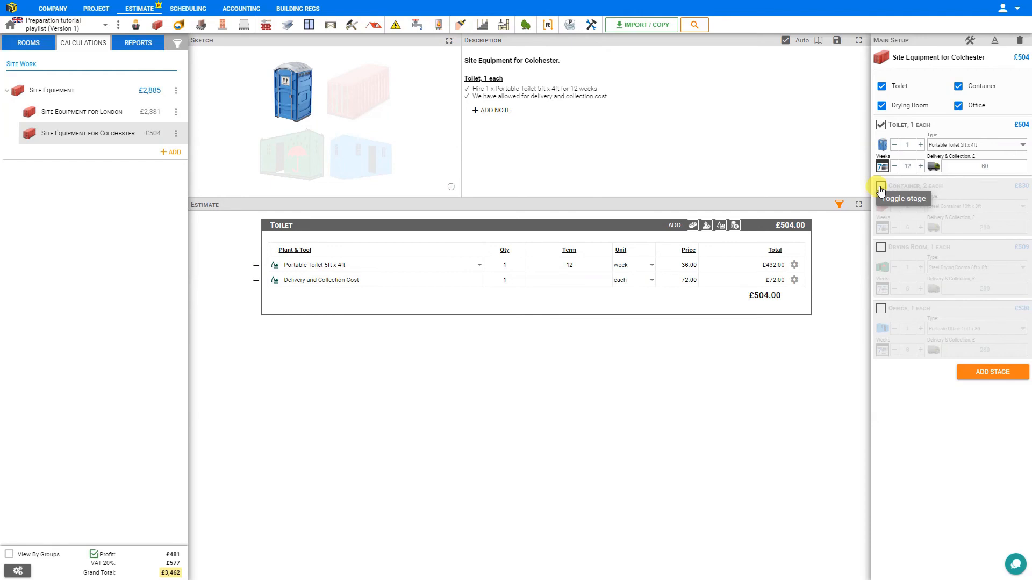
left_click(881, 187)
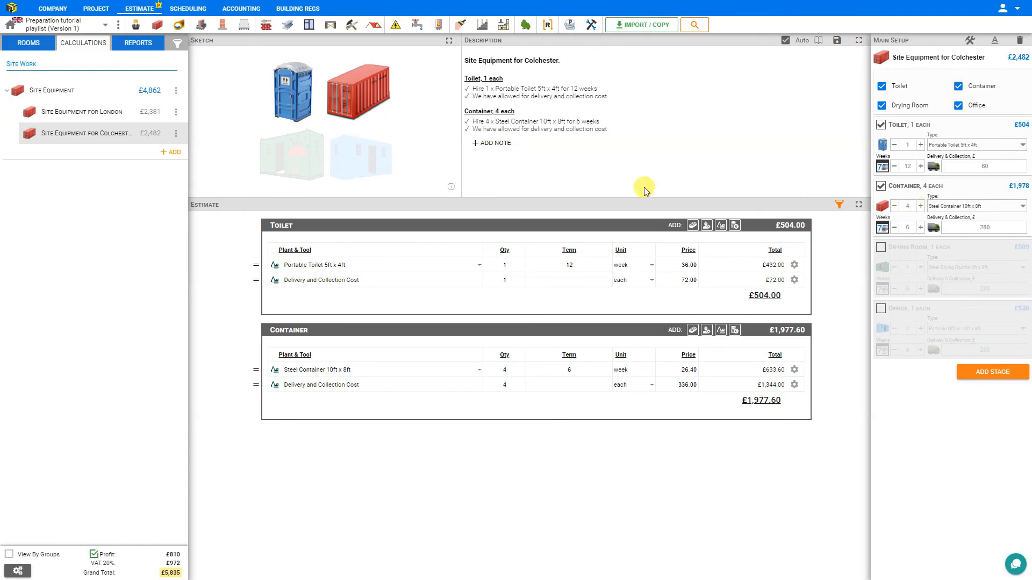
- Show the Price column in the quote report, and switch the quote structure to Simple
left_click(137, 42)
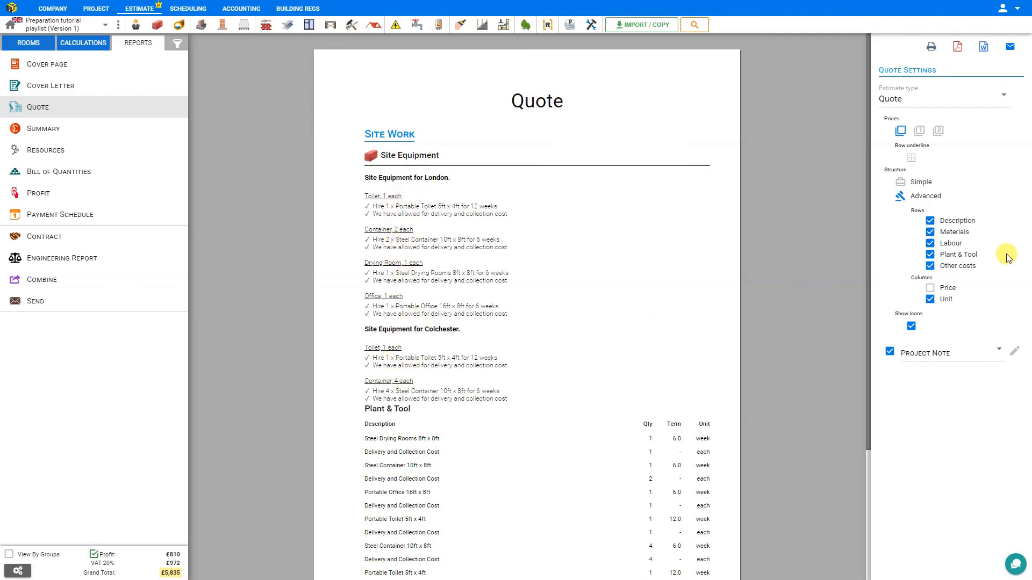
scroll(677, 347, "down", 3)
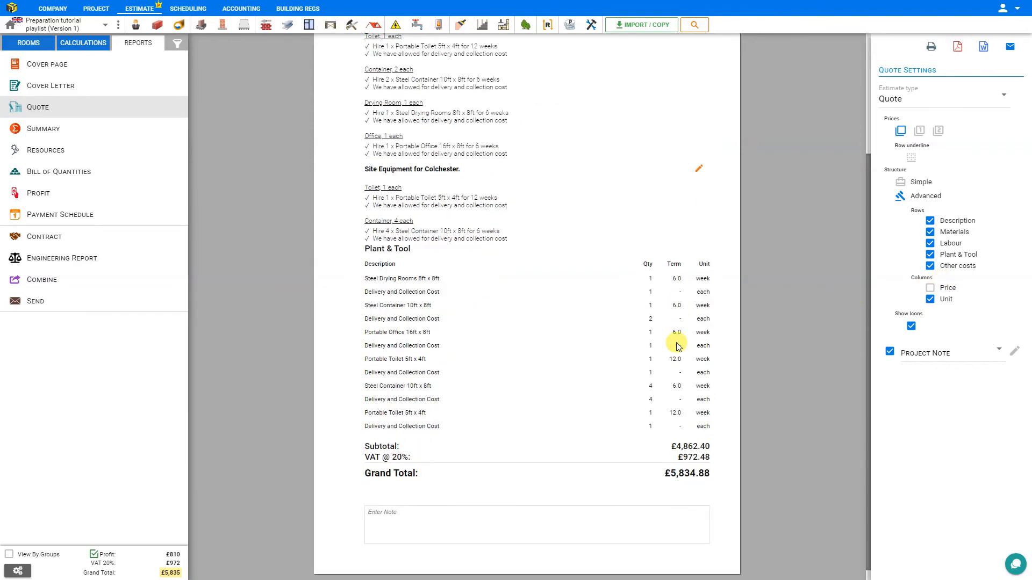
scroll(677, 347, "up", 2)
left_click(930, 289)
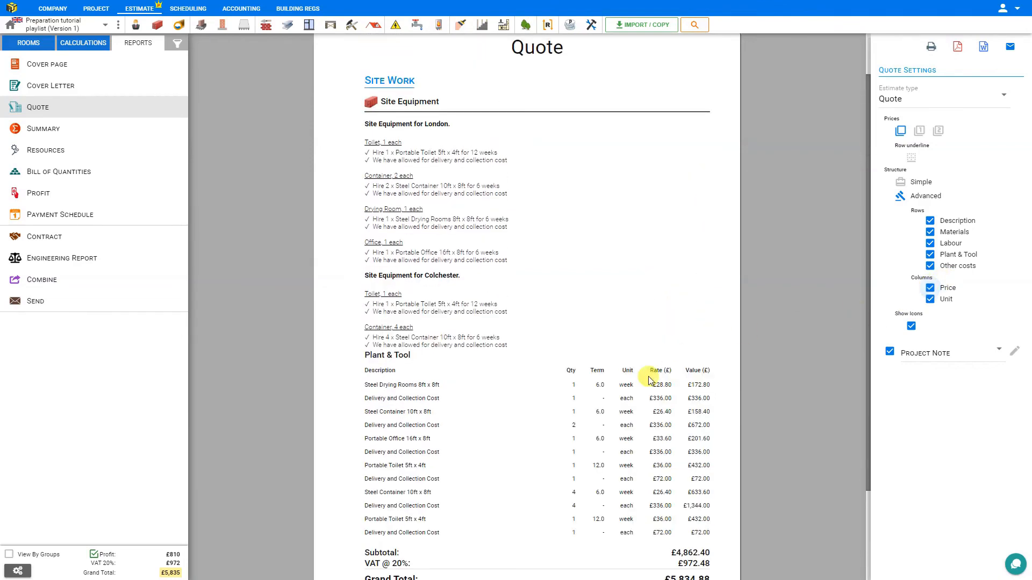
left_click(920, 182)
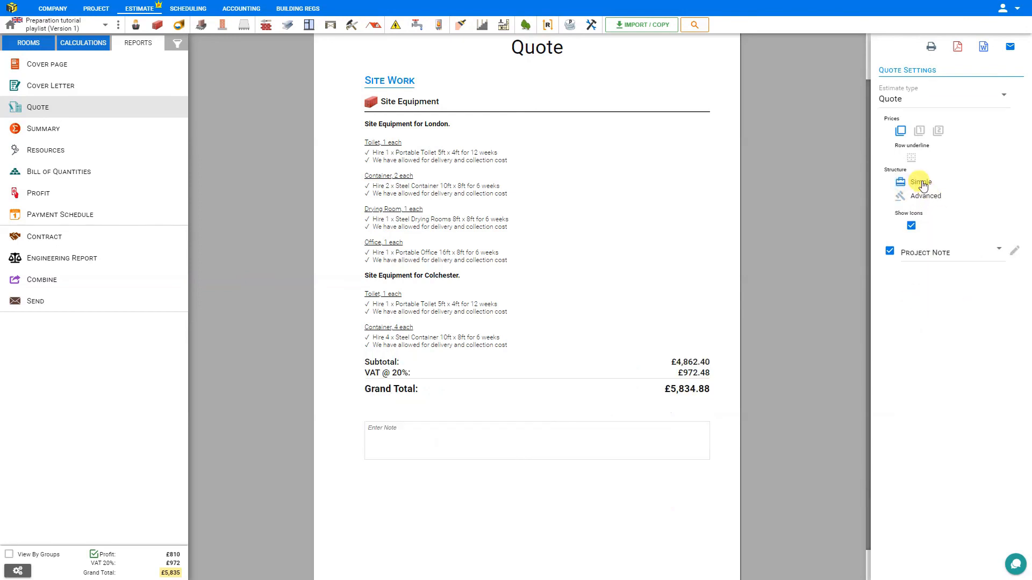